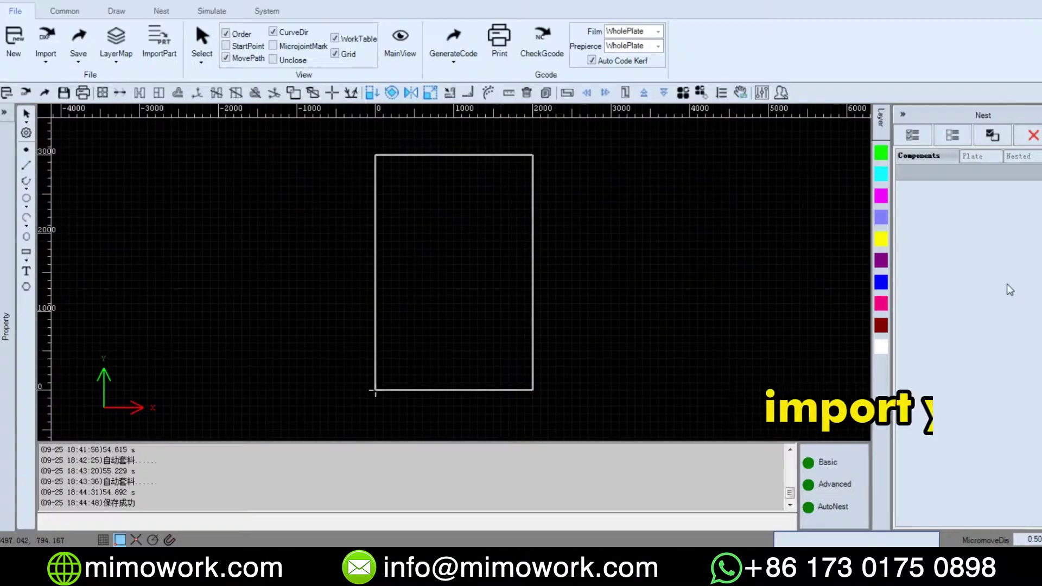
Import MG single.dxf and NF400 Single.dxf as parts, accepting the layer map
left_click(159, 41)
left_click(478, 318)
left_click(360, 140)
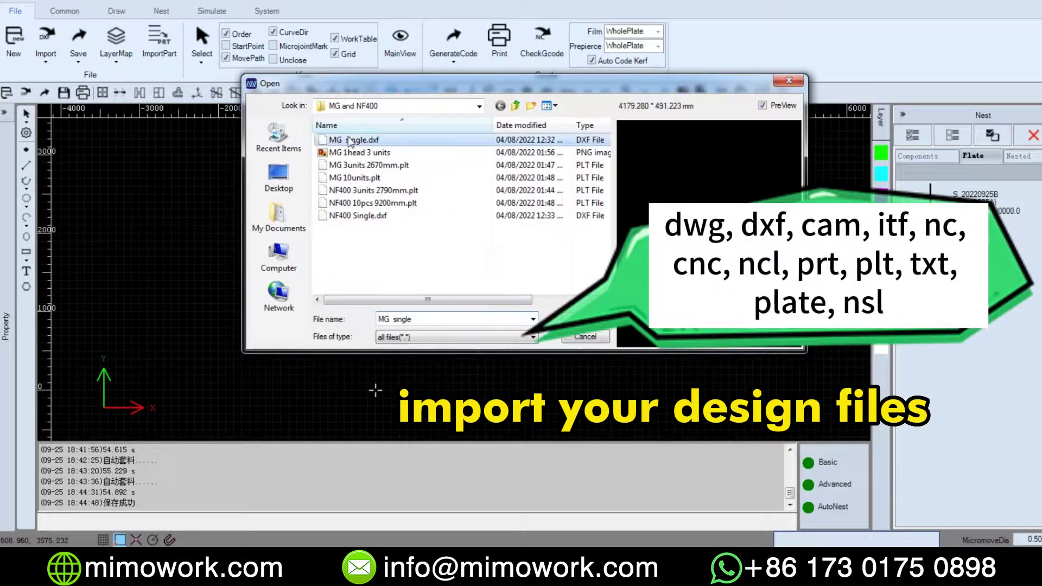
left_click(358, 215, "ctrl")
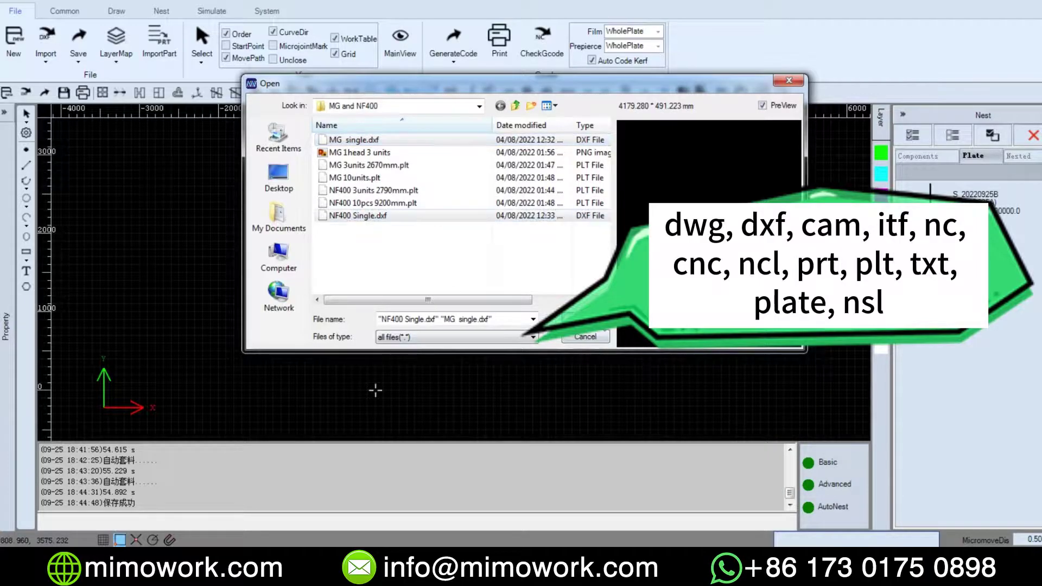
left_click(602, 321)
left_click(474, 388)
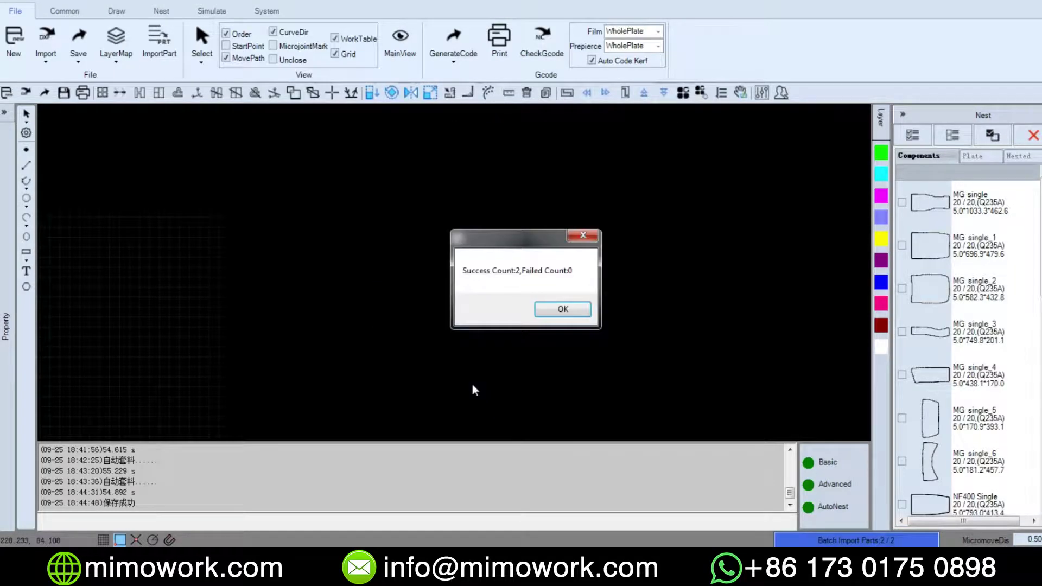
left_click(560, 311)
In NestProperties, set the All row's TotalNum to 2 for every part
right_click(1016, 190)
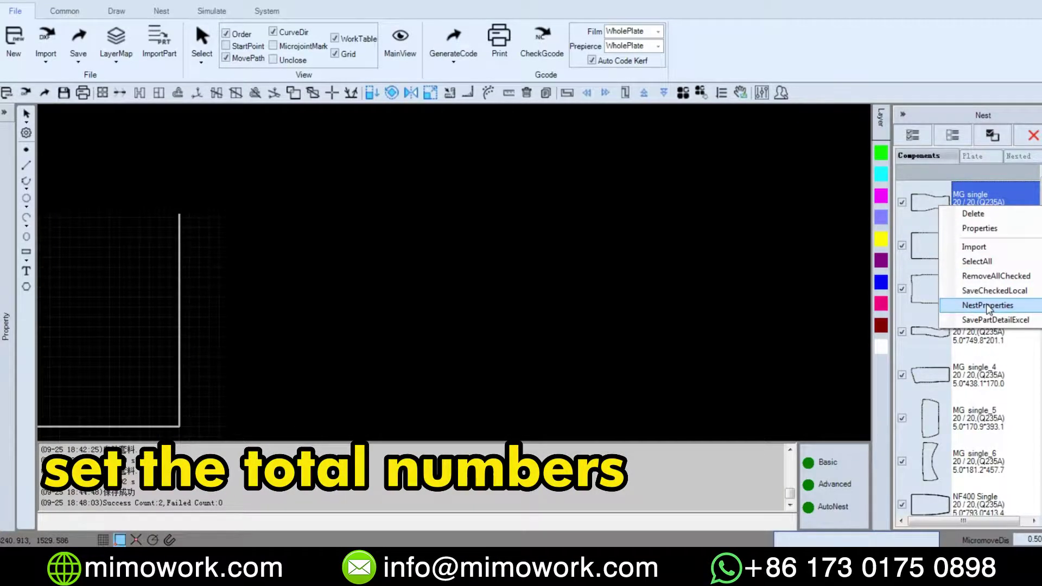
left_click(986, 306)
left_click(410, 153)
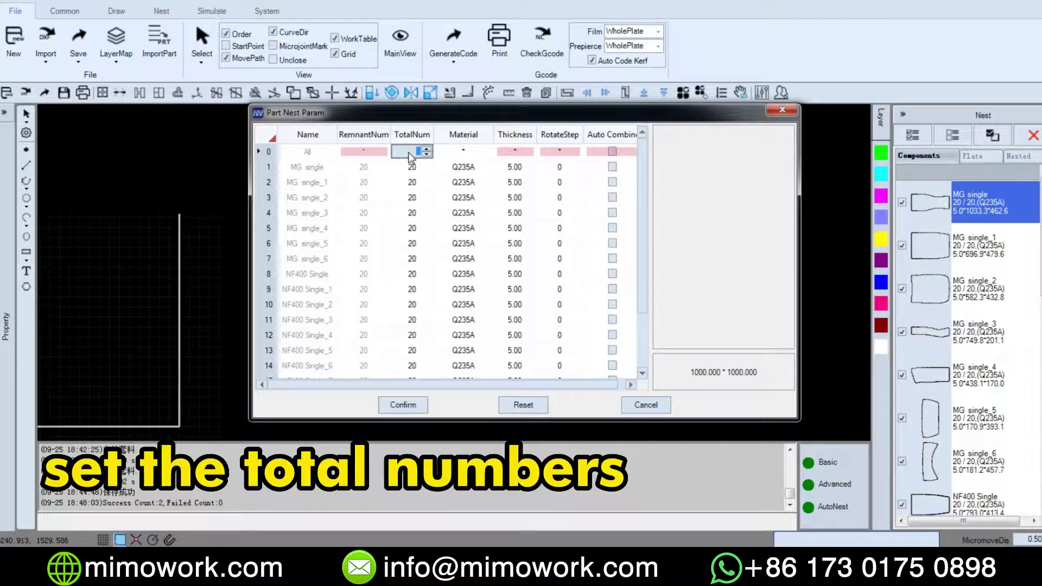
type("2")
left_click(461, 181)
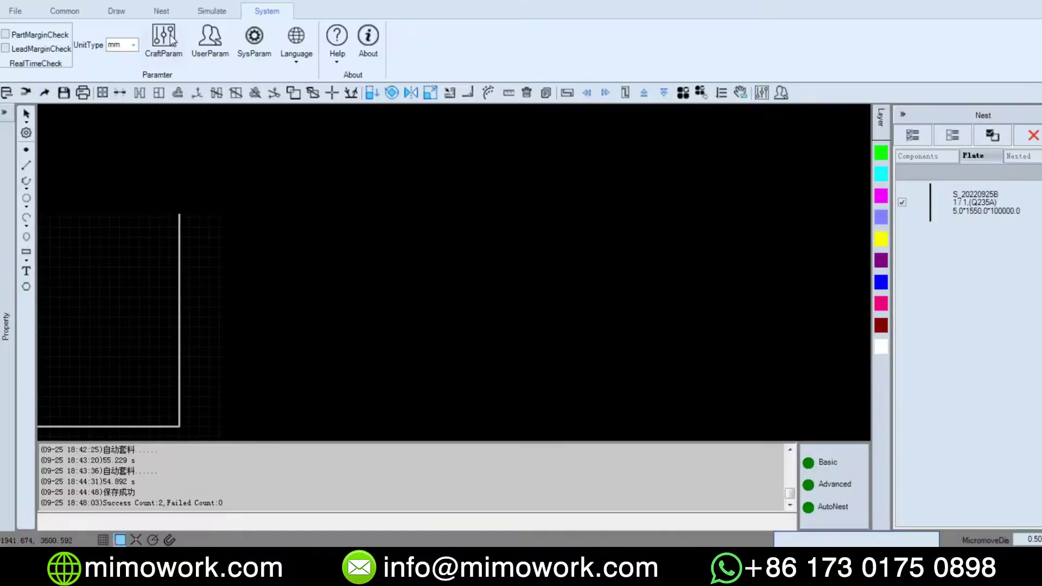
Check the CraftParam AutoSort and Remnant pages, then close it and go to Nest
left_click(164, 38)
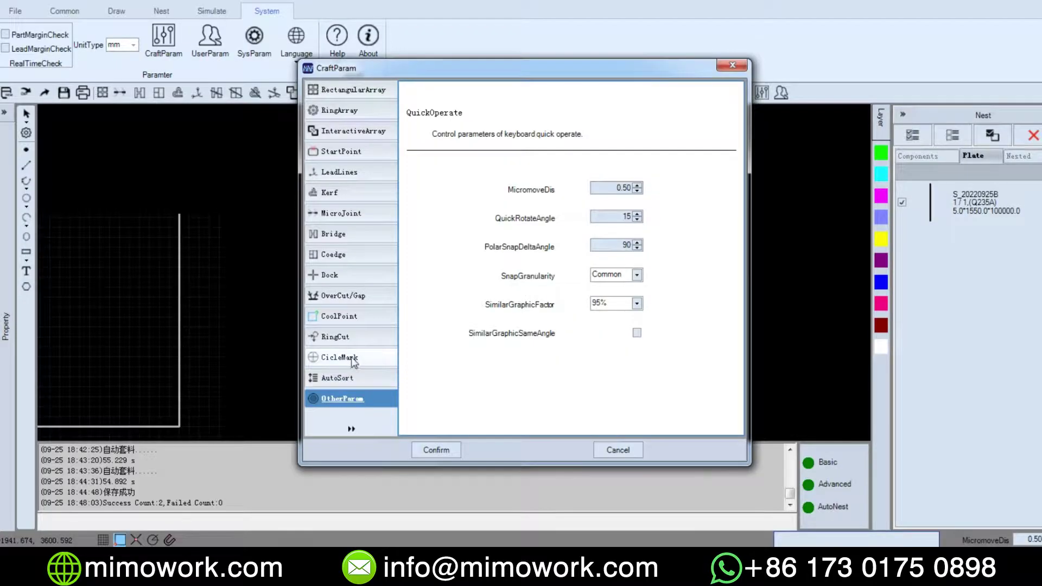
left_click(351, 379)
left_click(353, 401)
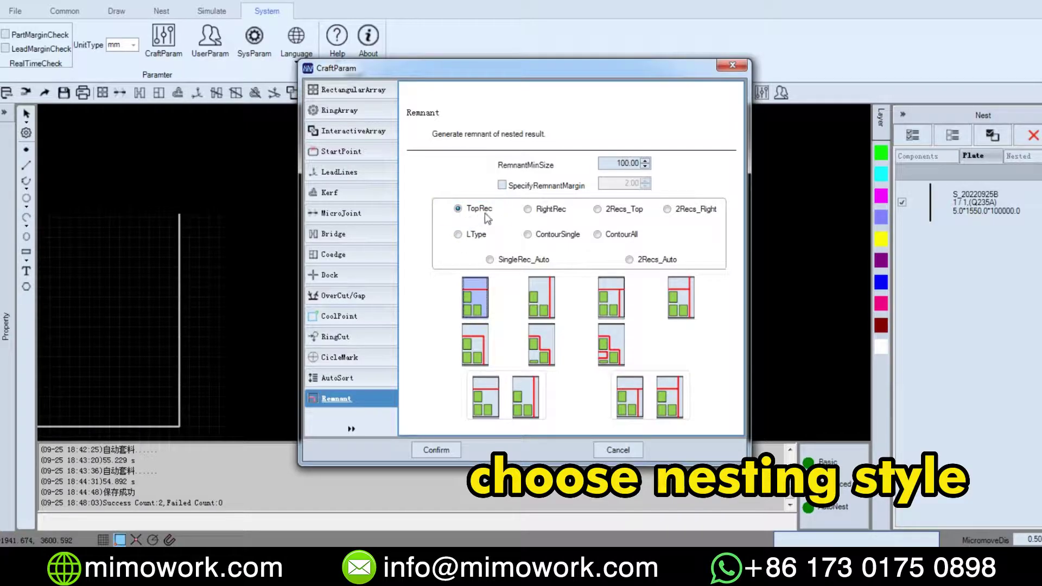
left_click(436, 450)
left_click(168, 11)
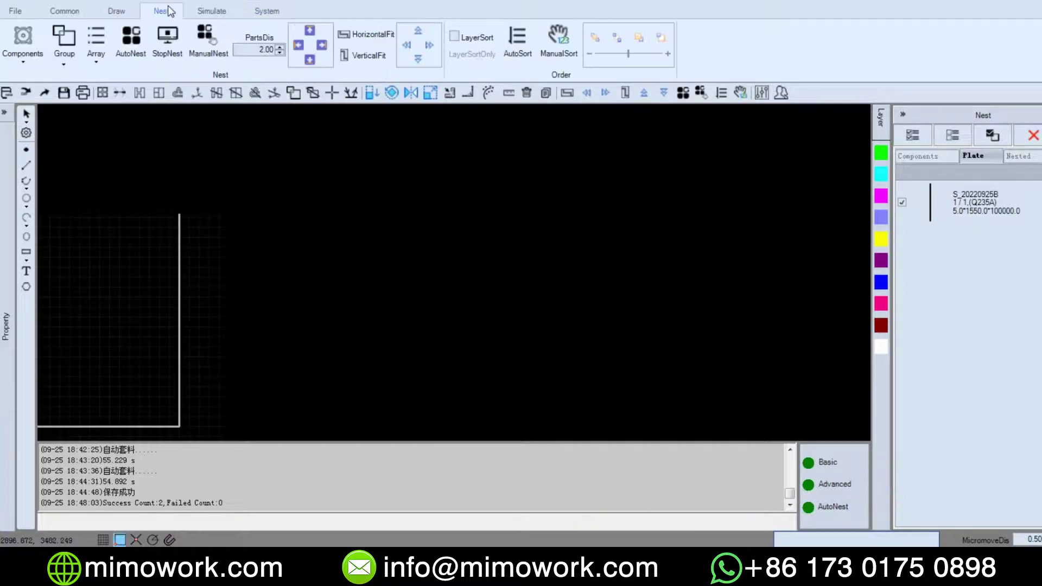
Open the AutoNest dialog from the Nest ribbon
left_click(132, 49)
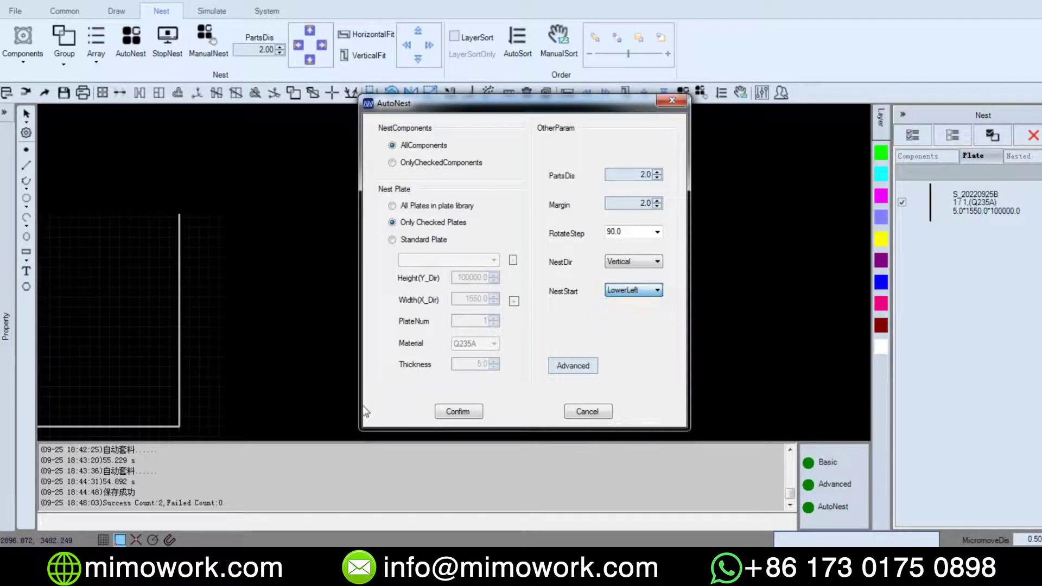
Confirm AutoNest to pack all 38 components onto the roll plate
left_click(455, 413)
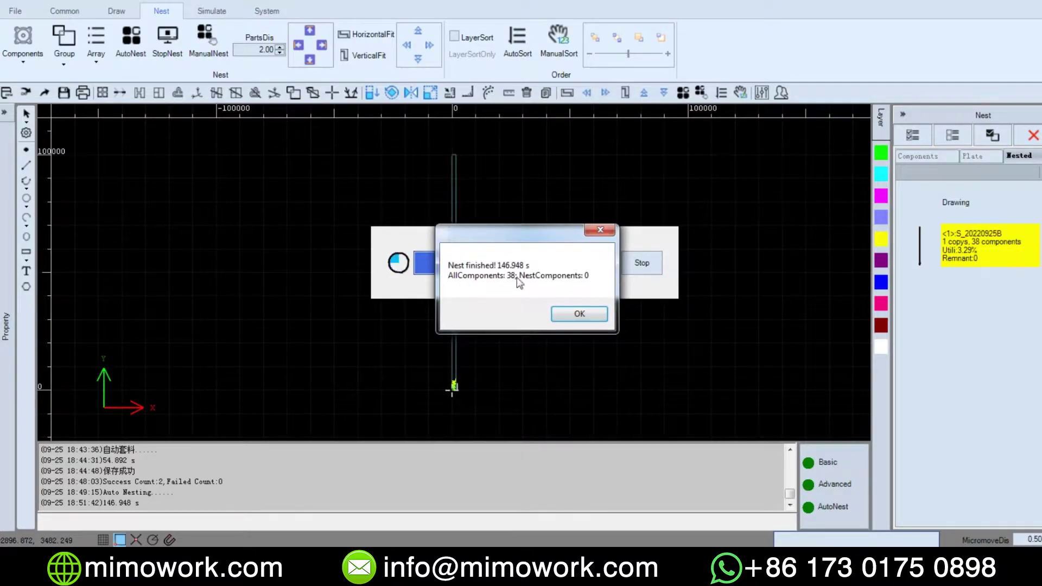
Dismiss the Nest finished report and zoom in on the 38 nested parts
left_click(571, 313)
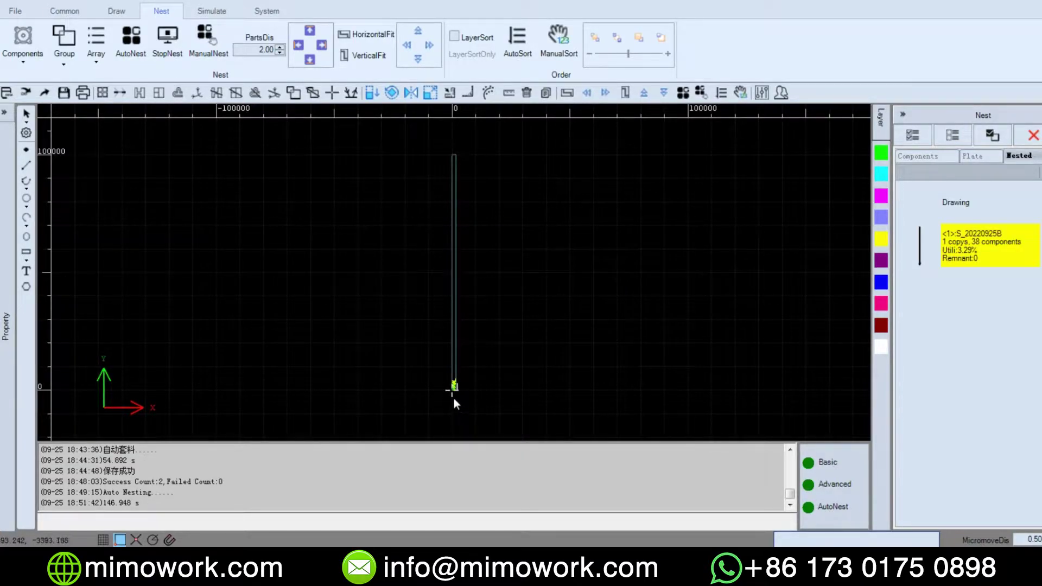
scroll(454, 401, "up", 10)
scroll(465, 146, "up", 8)
scroll(522, 256, "down", 6)
scroll(464, 331, "up", 3)
scroll(512, 230, "down", 4)
scroll(685, 207, "up", 2)
scroll(549, 207, "down", 3)
scroll(588, 398, "down", 4)
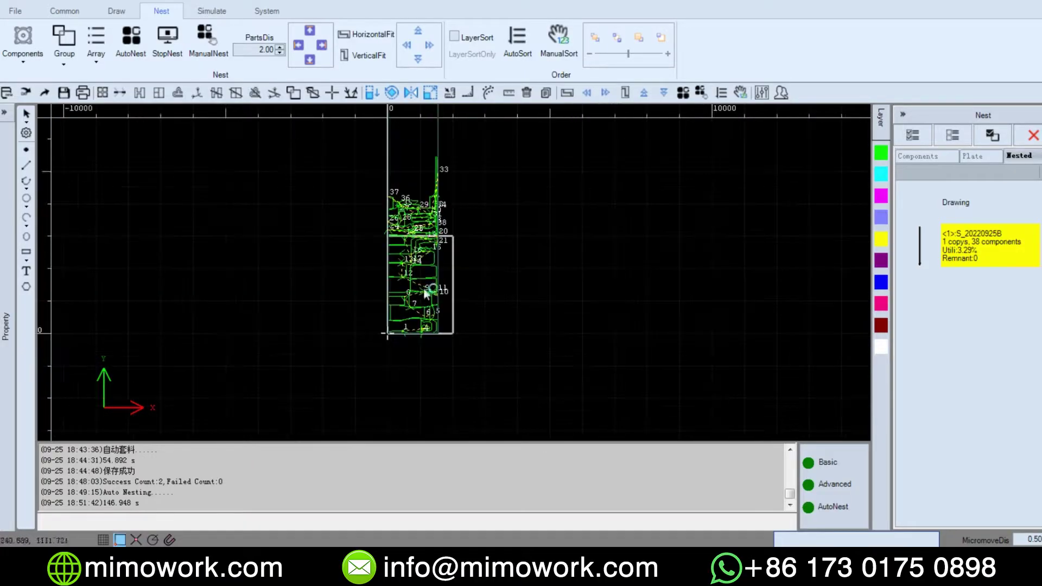
Export the nested result with SaveAllNested(.dxf), confirming the destination folder
right_click(980, 238)
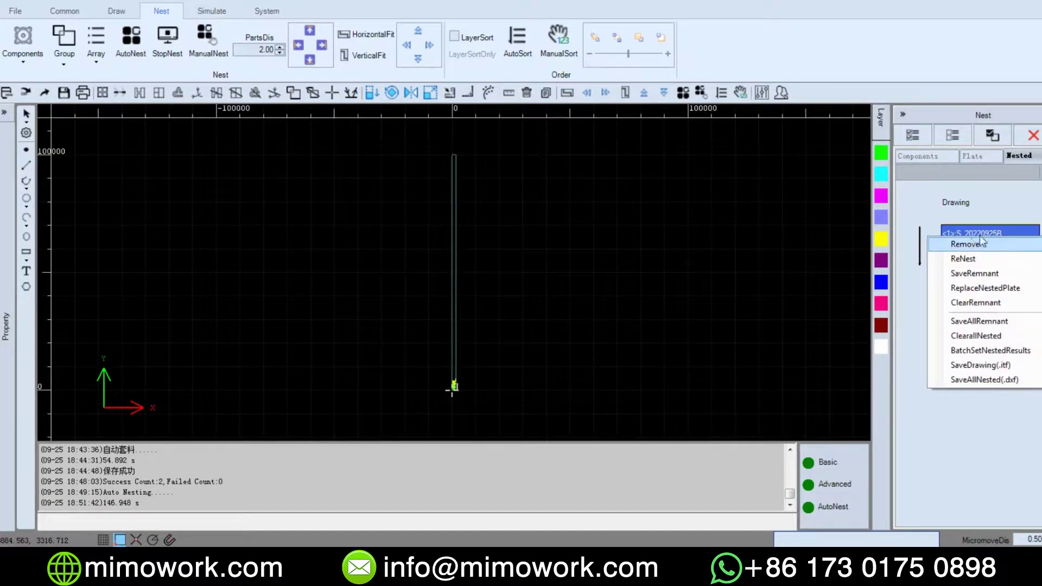
left_click(993, 380)
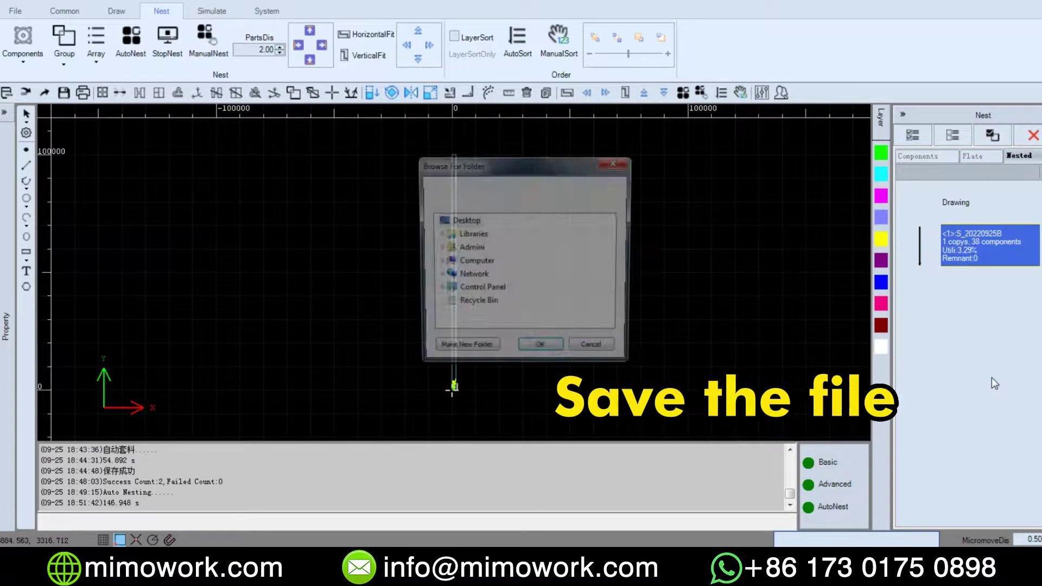
left_click(538, 352)
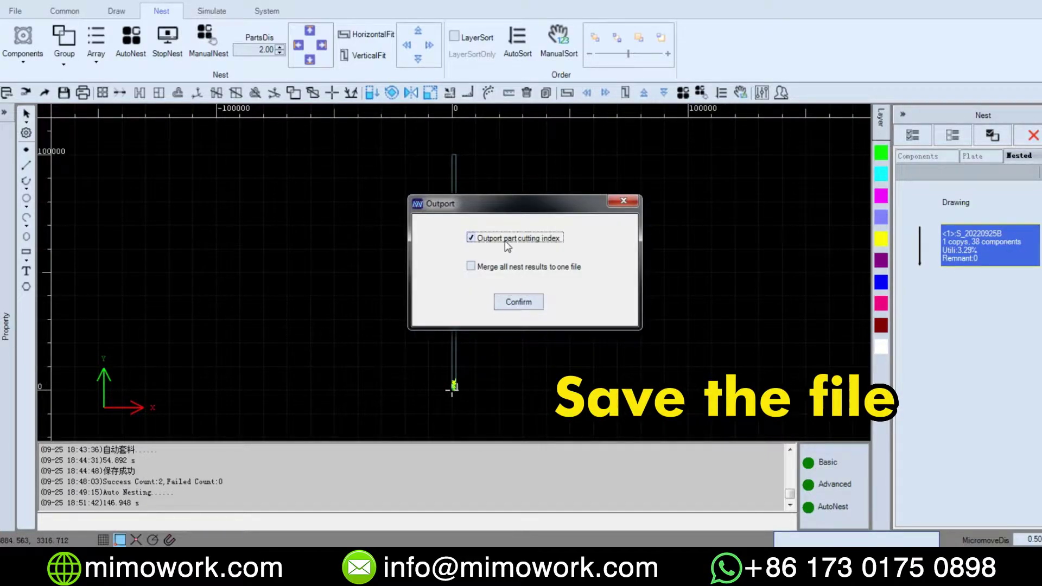